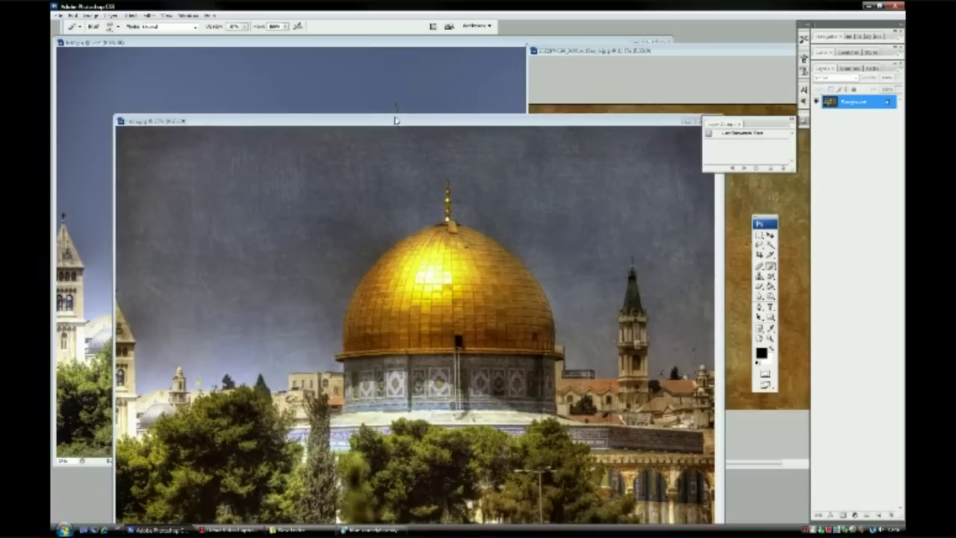
# Step: Examine the finished textured dome photo up close and as a whole image
pyautogui.click(359, 142)
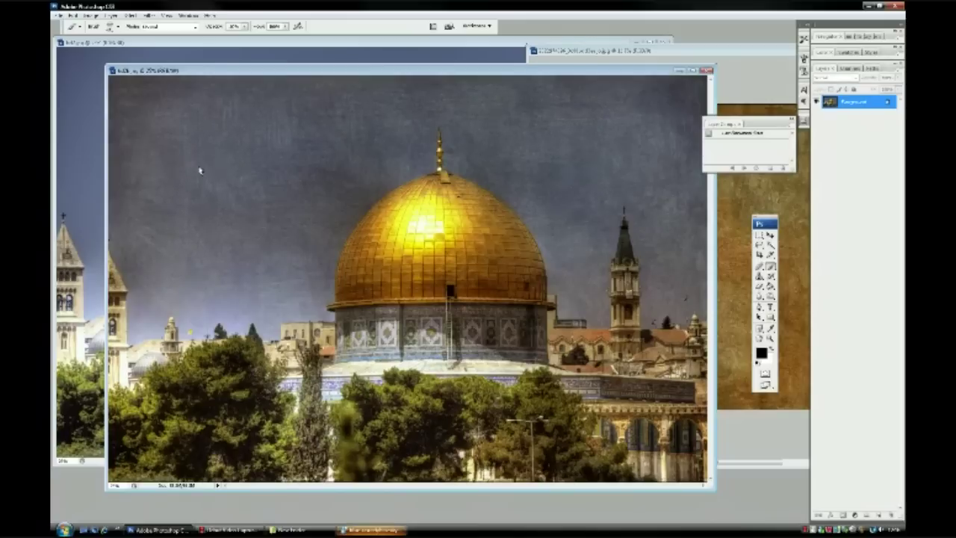
pyautogui.hotkey('ctrl', '+')
pyautogui.hotkey('ctrl', '+')
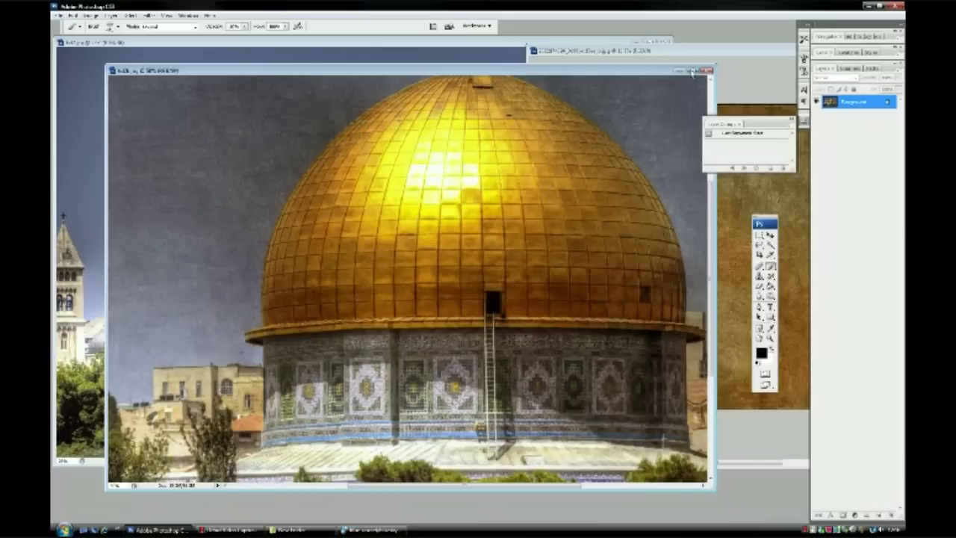
pyautogui.click(694, 70)
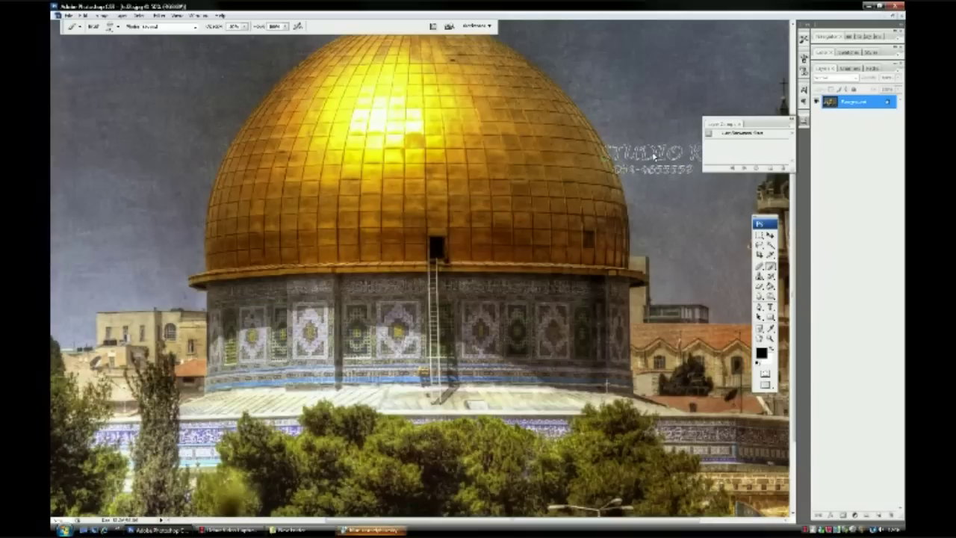
pyautogui.hotkey('ctrl', '-')
pyautogui.hotkey('ctrl', '-')
pyautogui.hotkey('ctrl', '-')
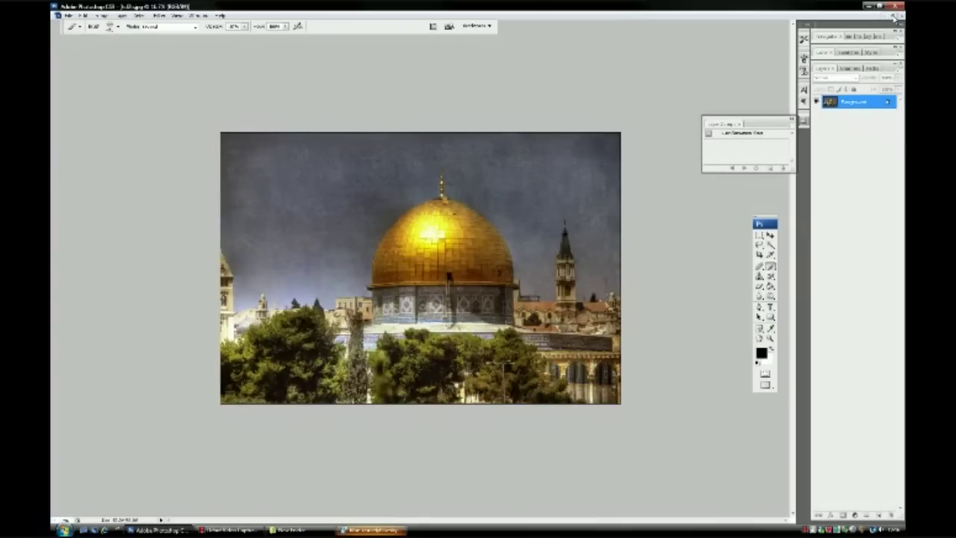
pyautogui.click(887, 16)
# Step: Arrange the original dome photo beside the finished textured version and close the finished version
pyautogui.click(415, 58)
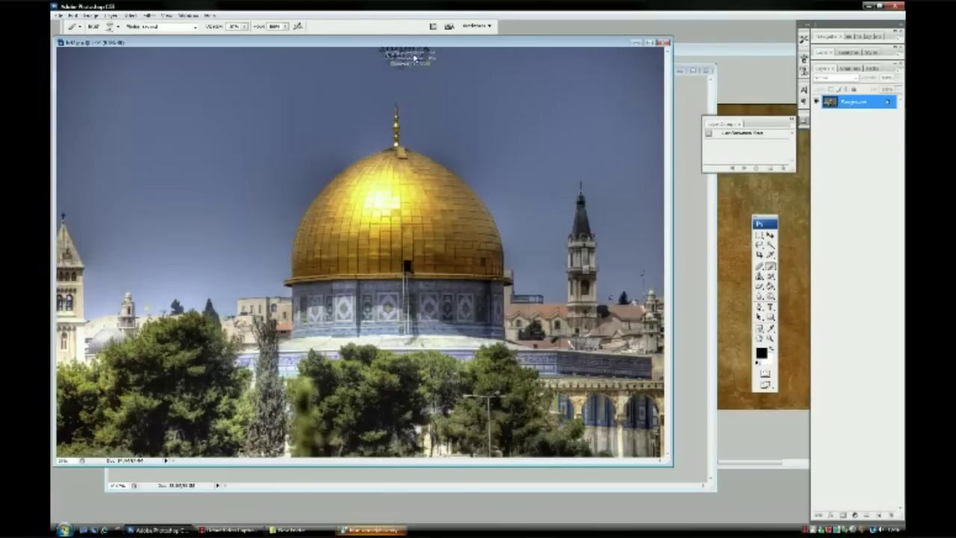
pyautogui.moveTo(463, 43); pyautogui.dragTo(749, 45)
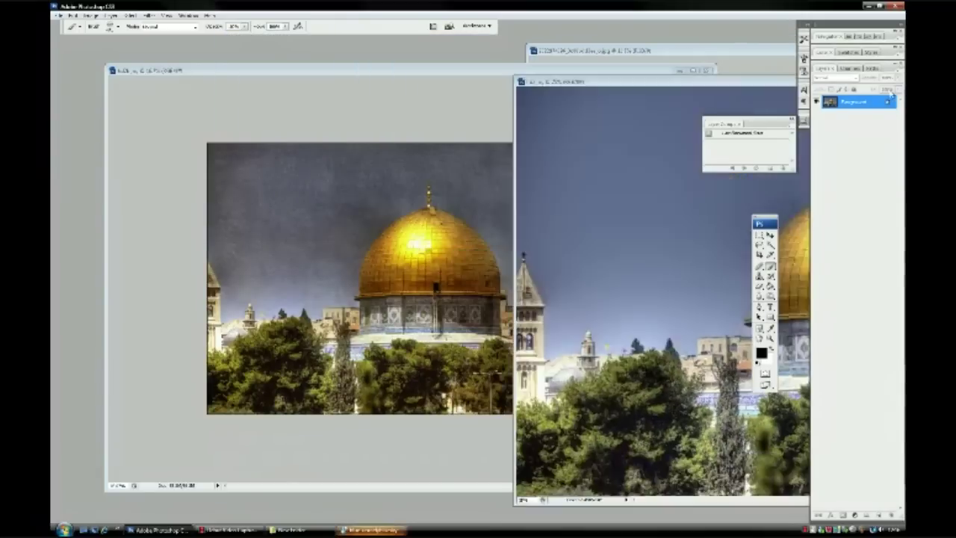
pyautogui.moveTo(553, 80)
pyautogui.mouseDown()
pyautogui.moveTo(450, 100)
pyautogui.moveTo(485, 101)
pyautogui.mouseUp()
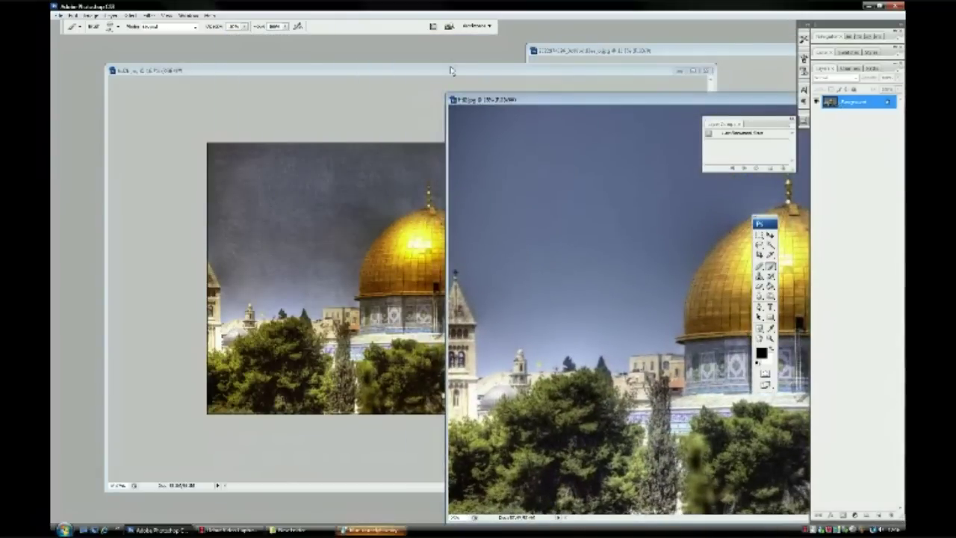
pyautogui.moveTo(450, 70); pyautogui.dragTo(310, 81)
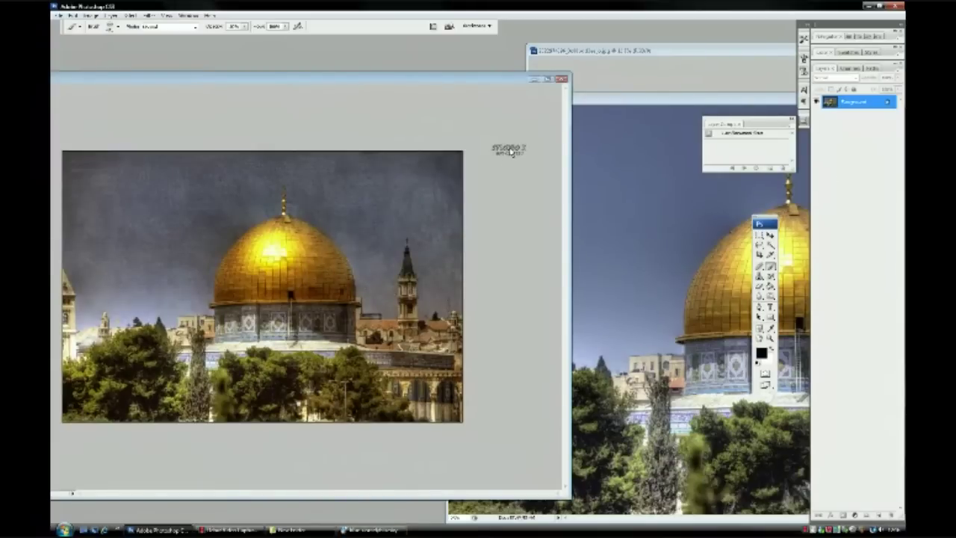
pyautogui.click(561, 78)
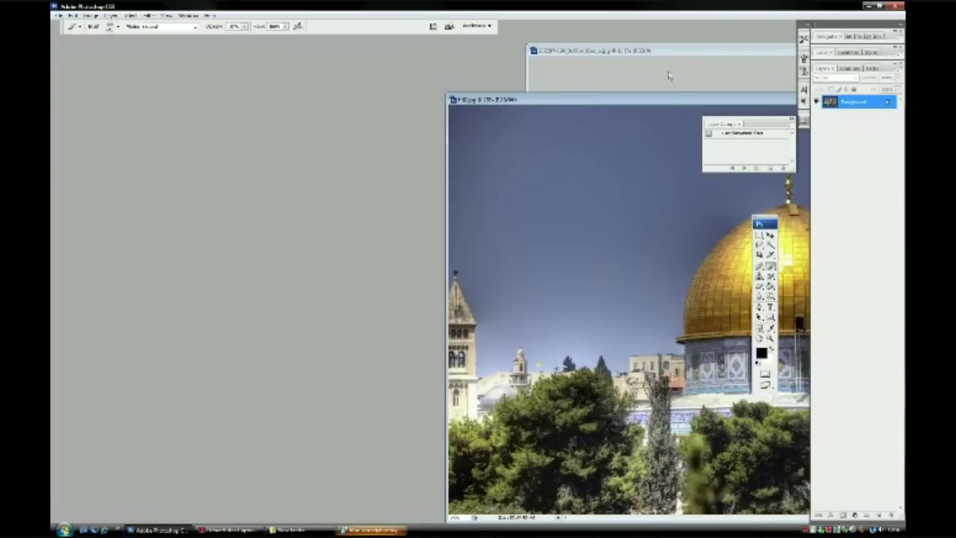
# Step: Arrange the original dome photo and the brown texture image so both windows are accessible, with the Move tool active
pyautogui.moveTo(670, 102); pyautogui.dragTo(534, 126)
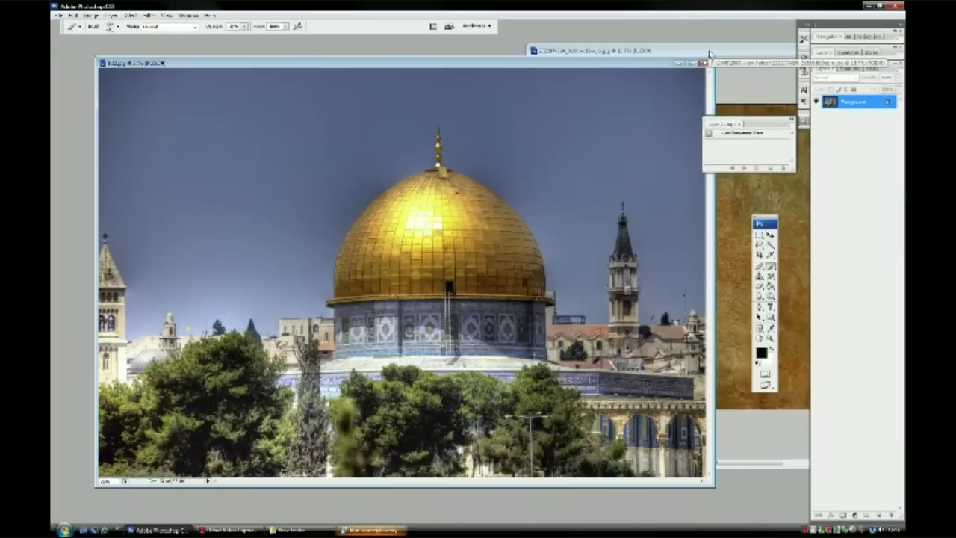
pyautogui.click(710, 54)
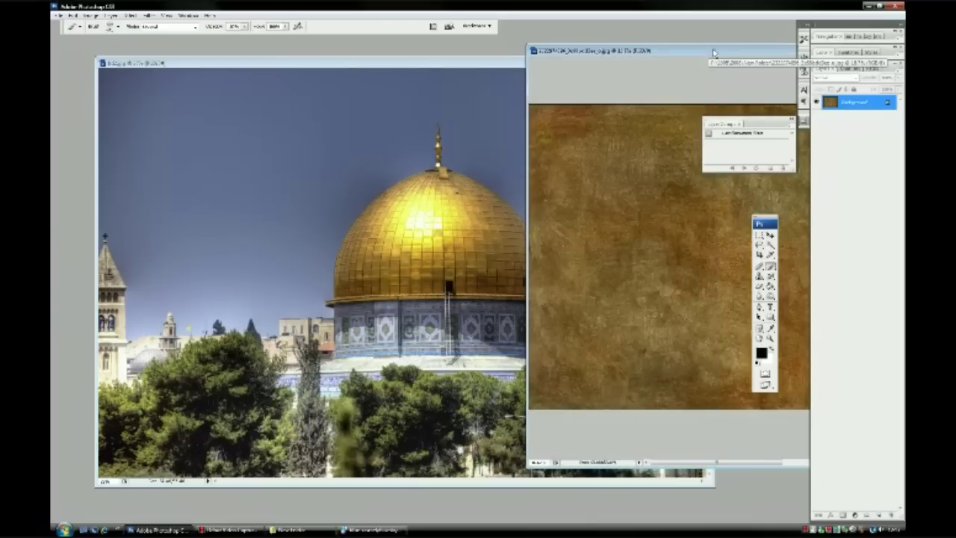
pyautogui.click(770, 236)
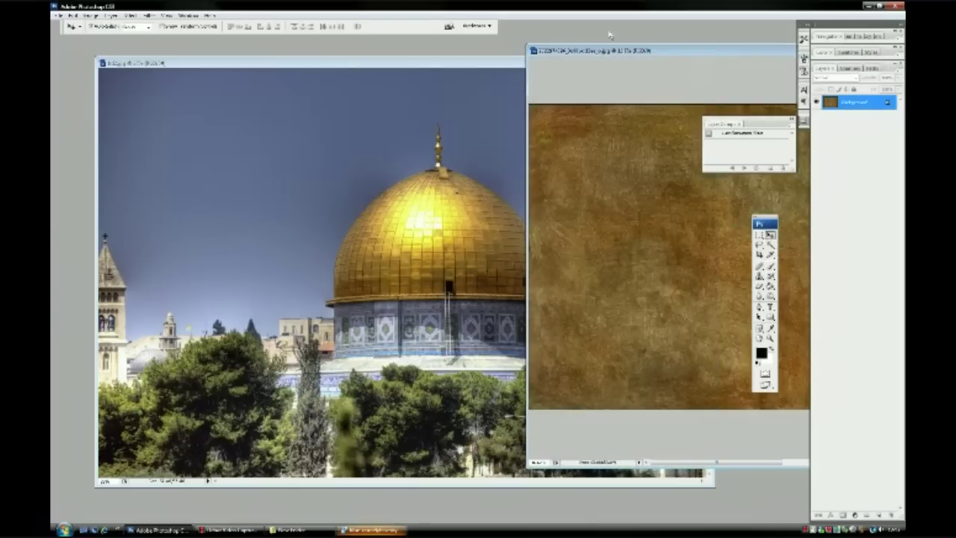
pyautogui.moveTo(648, 50); pyautogui.dragTo(567, 57)
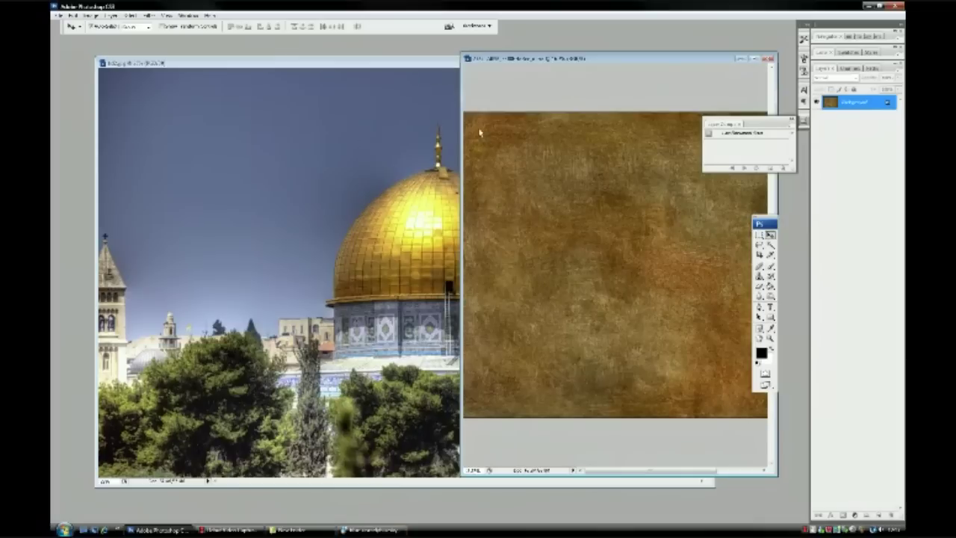
pyautogui.moveTo(291, 66); pyautogui.dragTo(282, 65)
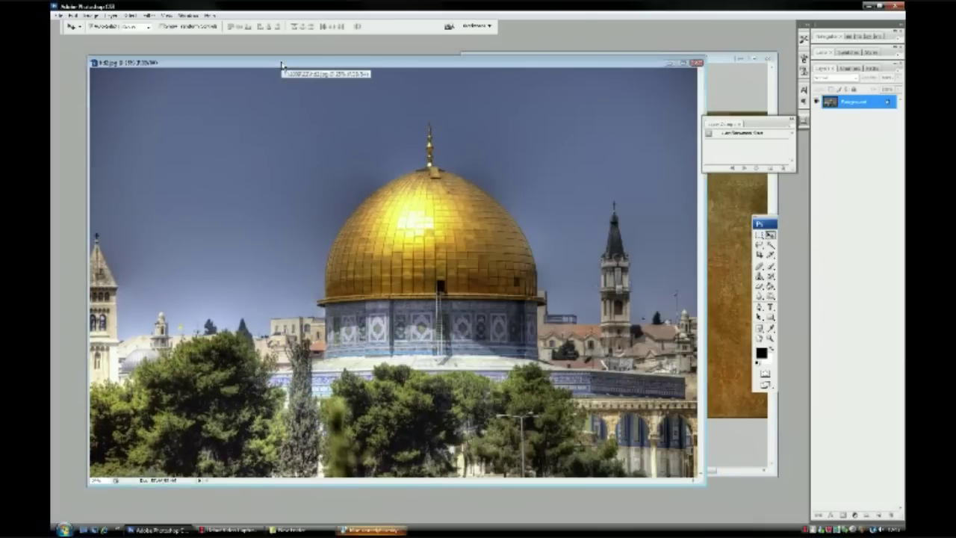
pyautogui.click(721, 60)
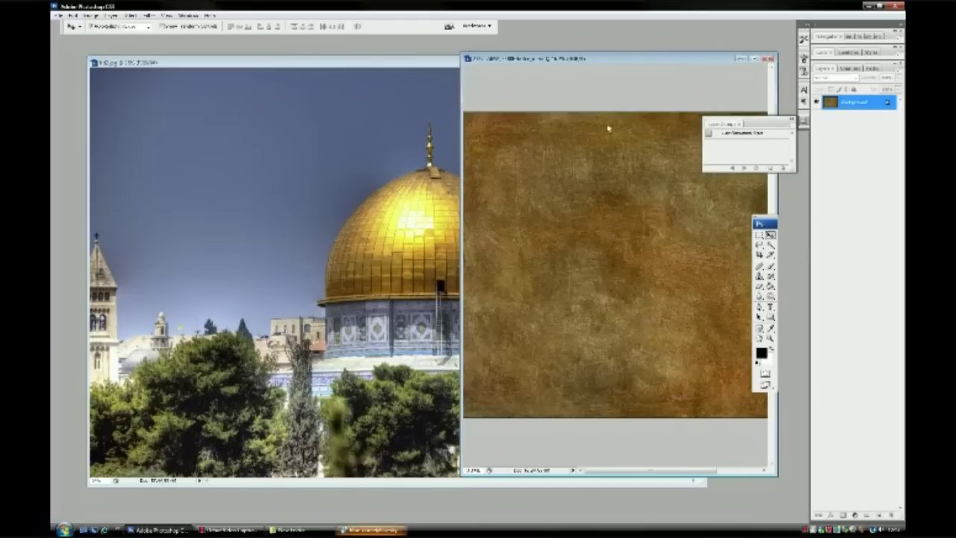
pyautogui.click(395, 66)
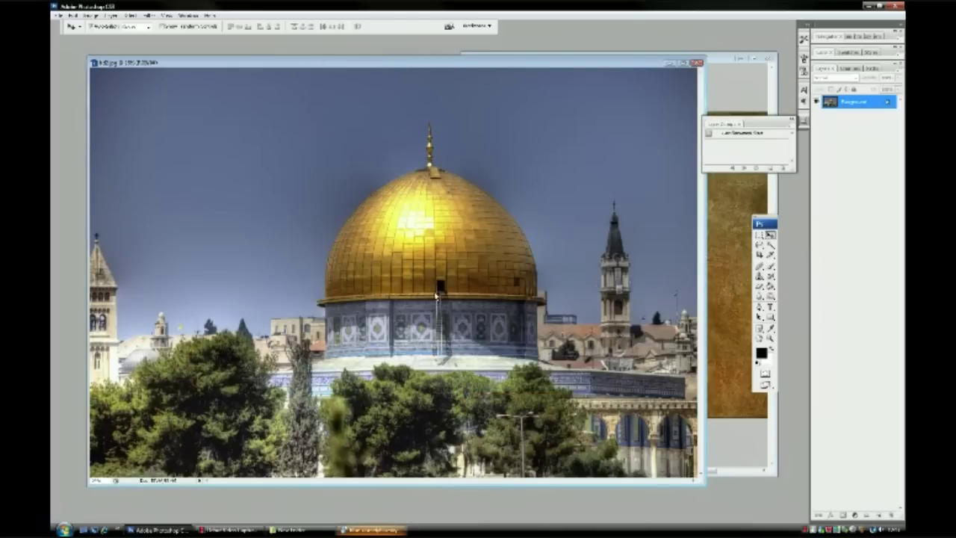
# Step: Copy the brown texture onto the dome photo as a new layer covering nearly the whole picture, and move the texture window aside
pyautogui.click(728, 57)
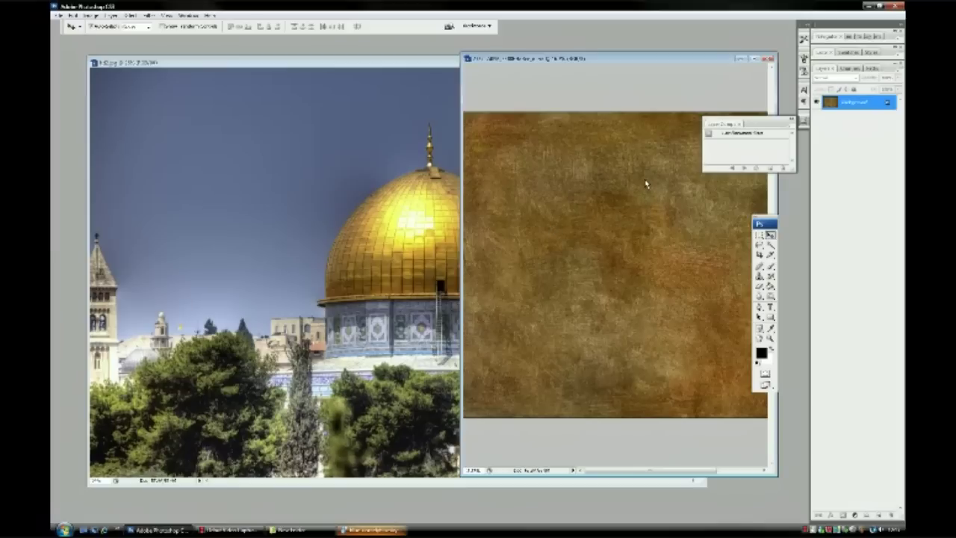
pyautogui.moveTo(596, 196); pyautogui.dragTo(398, 185)
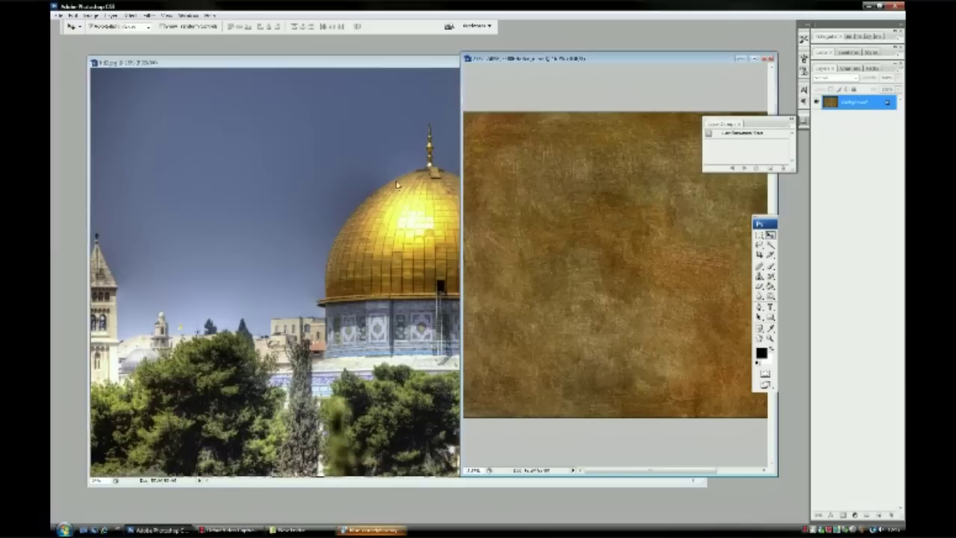
pyautogui.moveTo(312, 176); pyautogui.dragTo(292, 184)
pyautogui.moveTo(369, 203); pyautogui.dragTo(401, 207)
pyautogui.moveTo(734, 60); pyautogui.dragTo(757, 192)
pyautogui.click(763, 190)
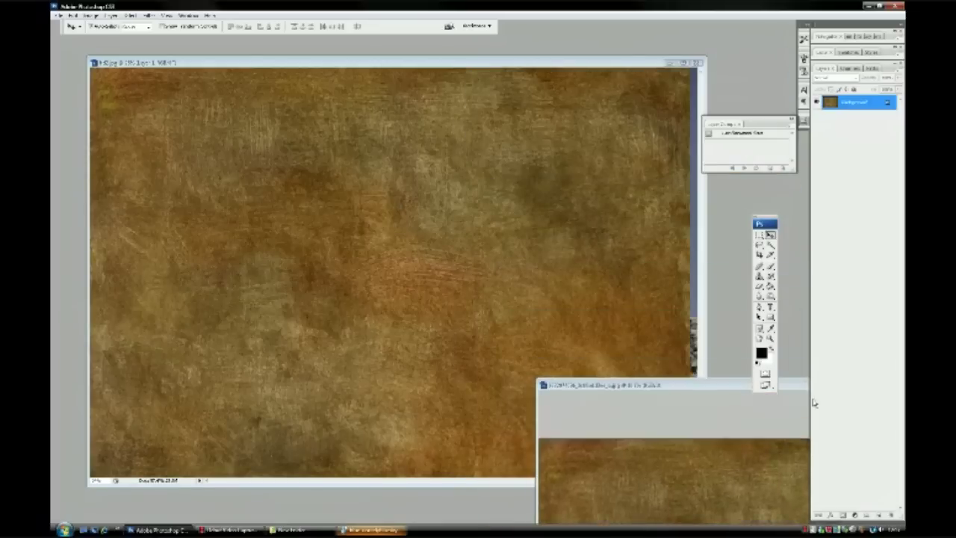
# Step: Maximize the dome photo's window and open the Blending Options for the texture layer
pyautogui.click(684, 63)
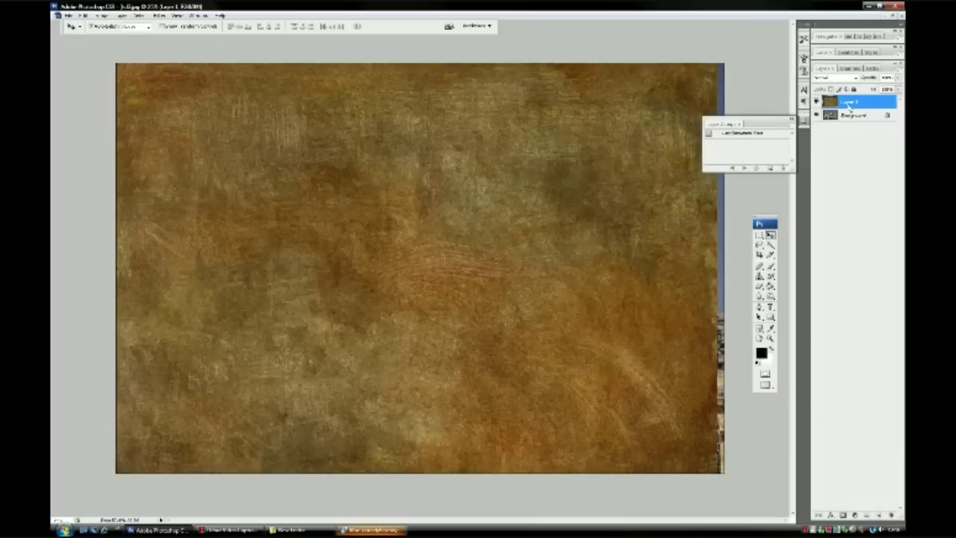
pyautogui.rightClick(840, 103)
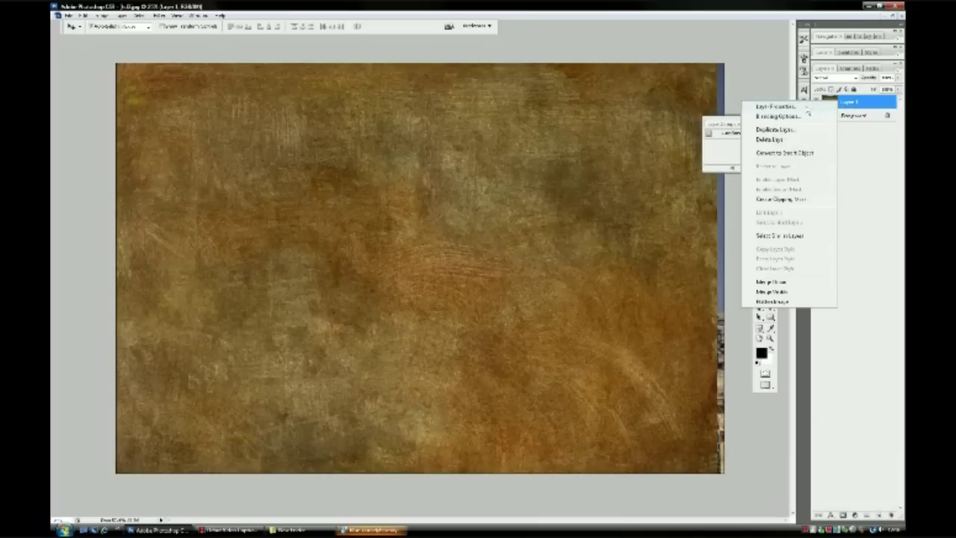
pyautogui.press('Escape')
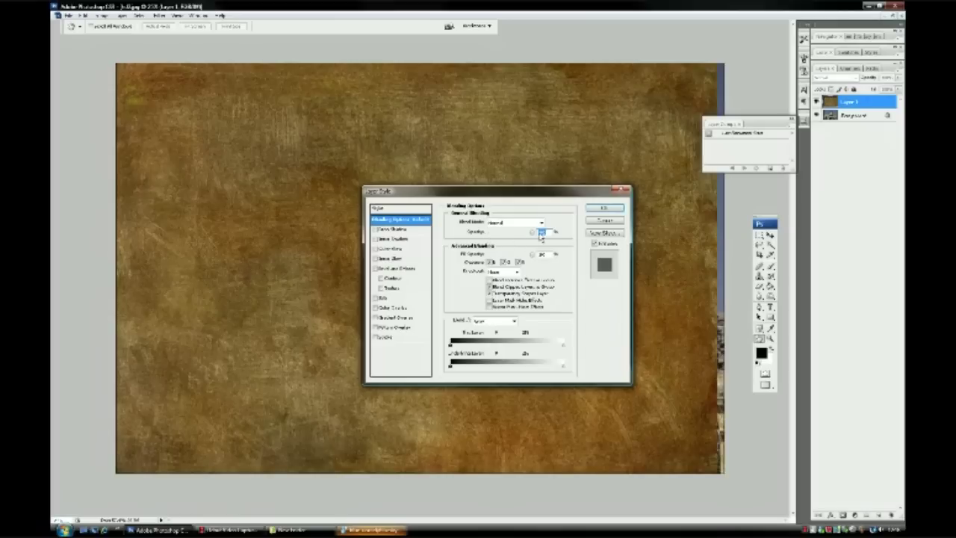
# Step: Try the Soft Light blend mode on the texture layer
pyautogui.moveTo(532, 235); pyautogui.dragTo(511, 239)
pyautogui.click(505, 223)
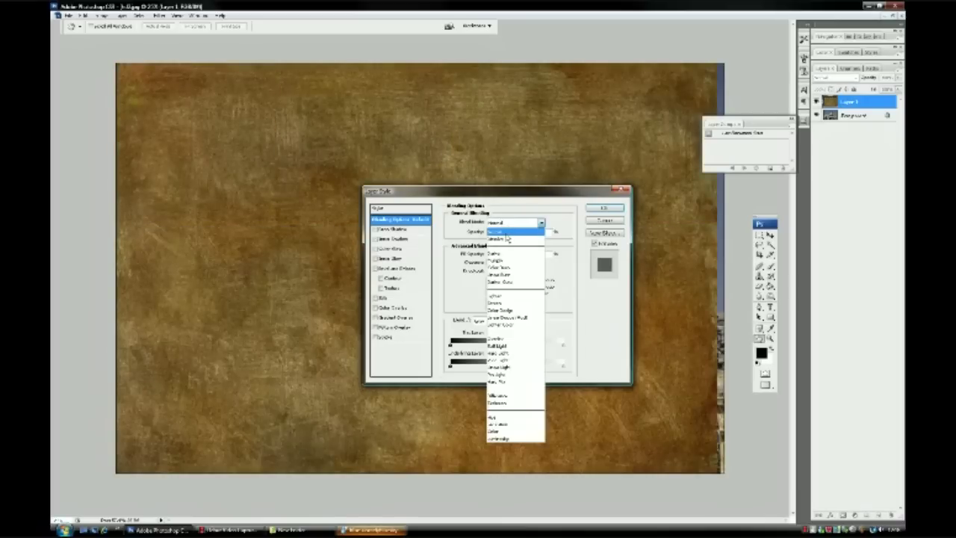
pyautogui.click(507, 346)
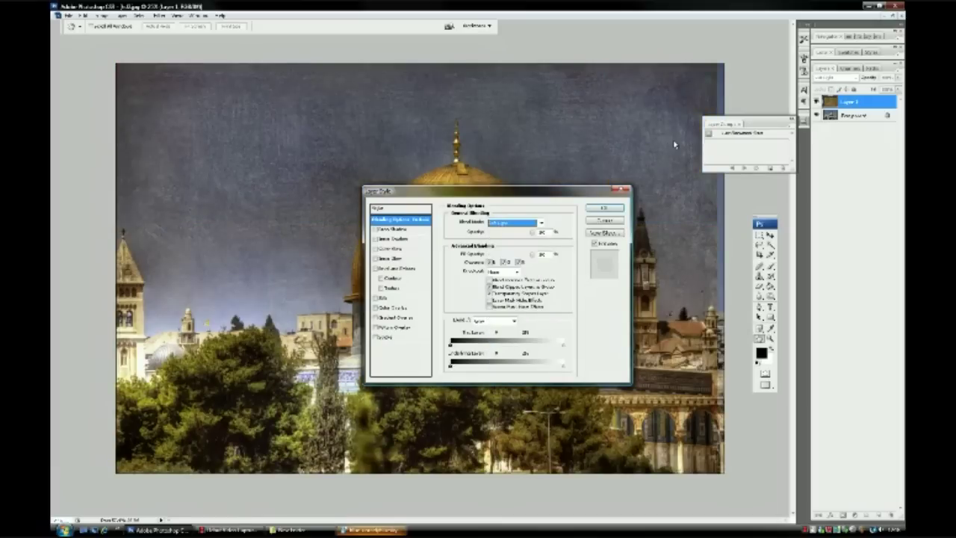
# Step: Set the texture layer's blend mode to Overlay, reduce its opacity while previewing the dome, and apply the layer style
pyautogui.click(515, 224)
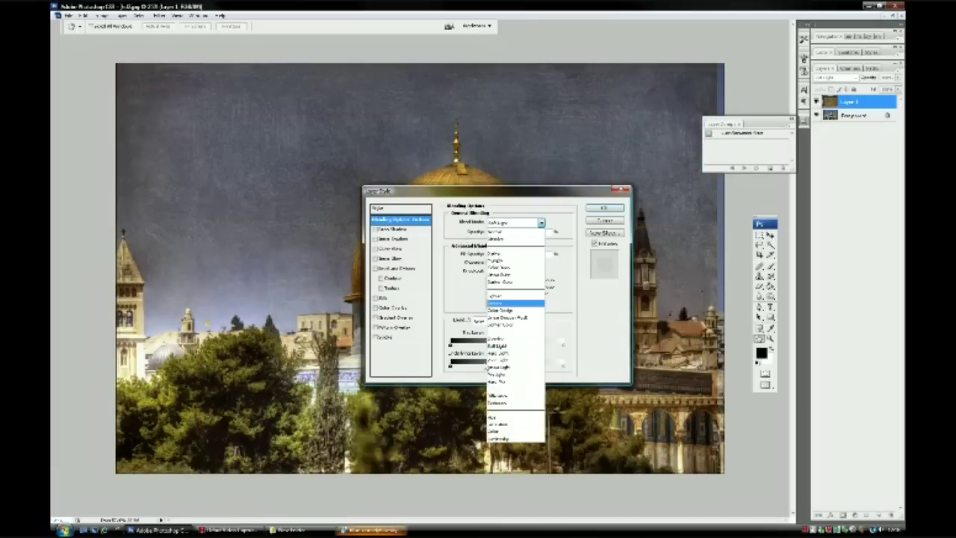
pyautogui.click(499, 344)
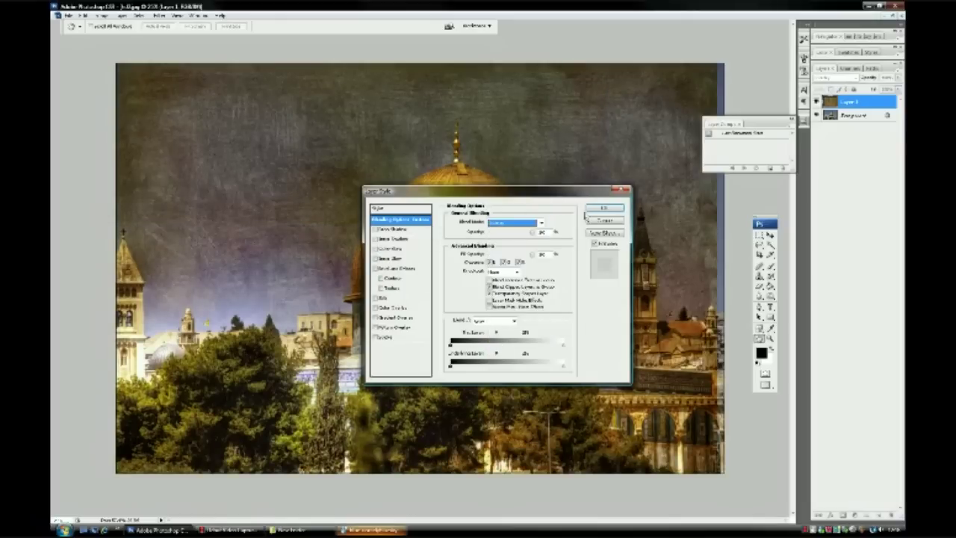
pyautogui.doubleClick(537, 234)
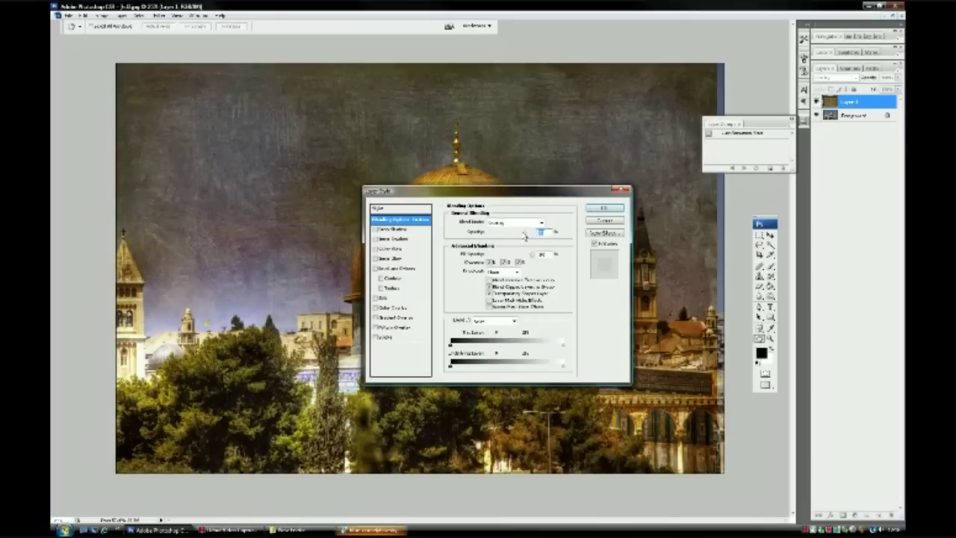
pyautogui.press('Down')
pyautogui.press('Down')
pyautogui.press('Down')
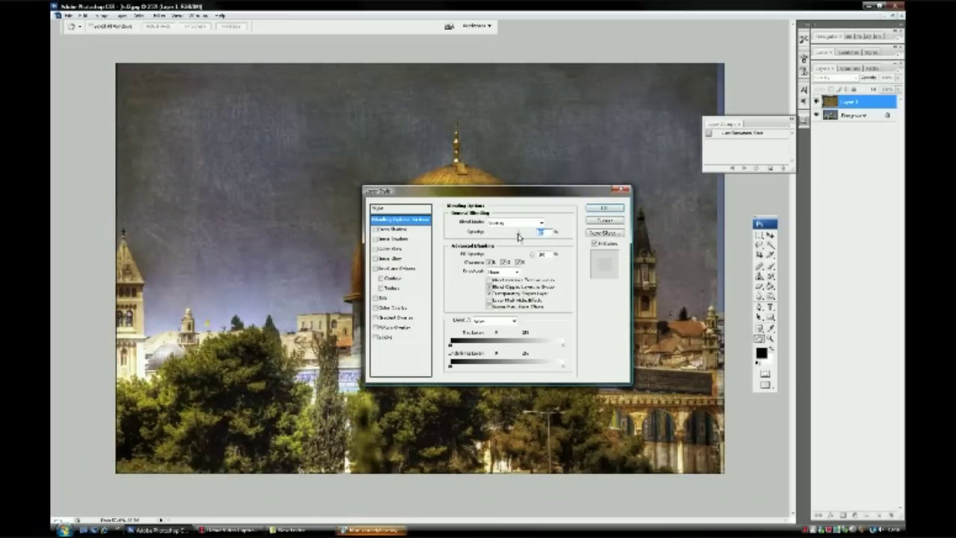
pyautogui.moveTo(568, 198); pyautogui.dragTo(683, 86)
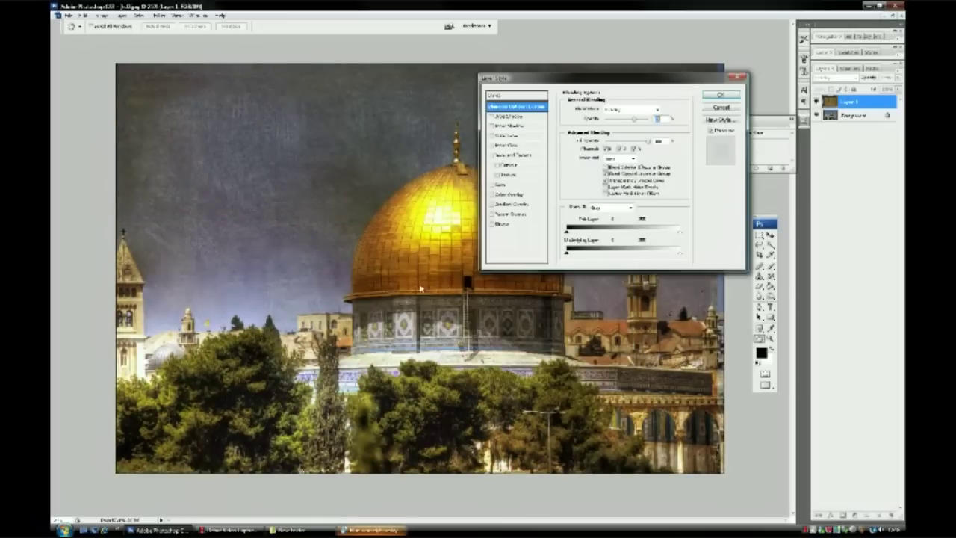
pyautogui.click(720, 95)
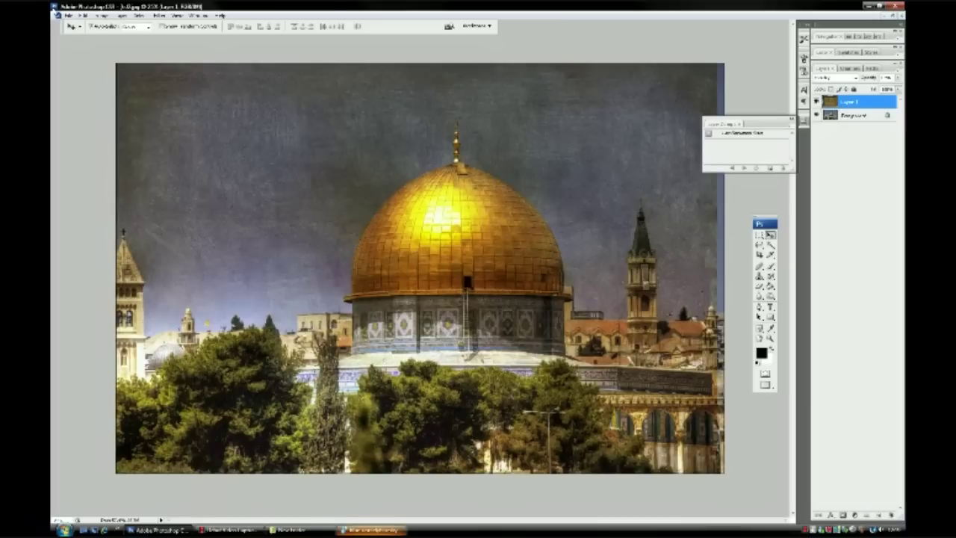
# Step: Flatten the image and crop off the narrow strip along the photo's right edge that the texture does not cover
pyautogui.click(122, 16)
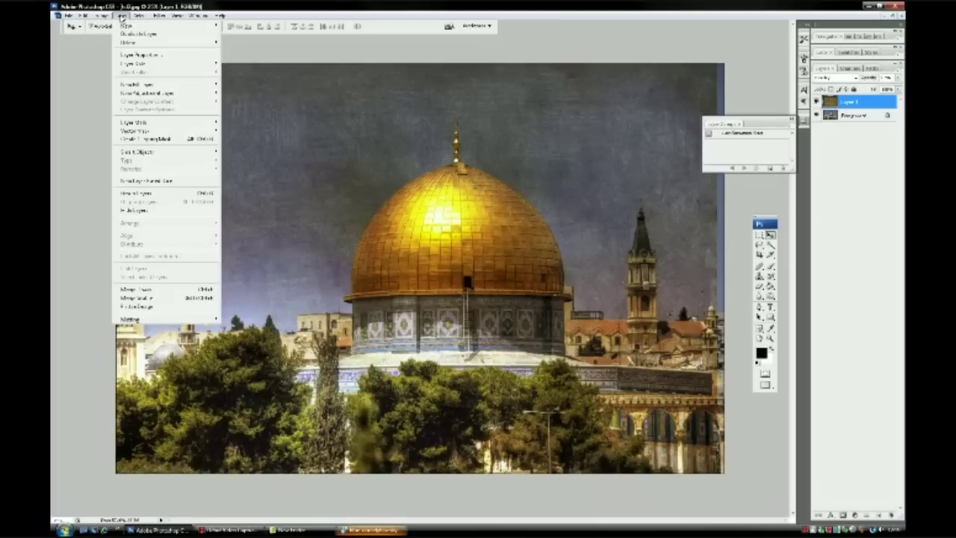
pyautogui.click(138, 306)
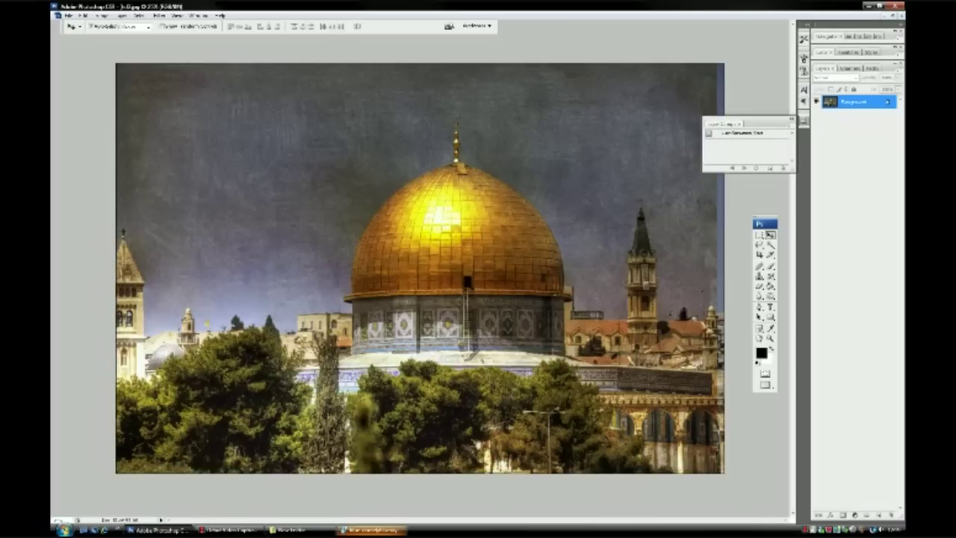
pyautogui.click(759, 255)
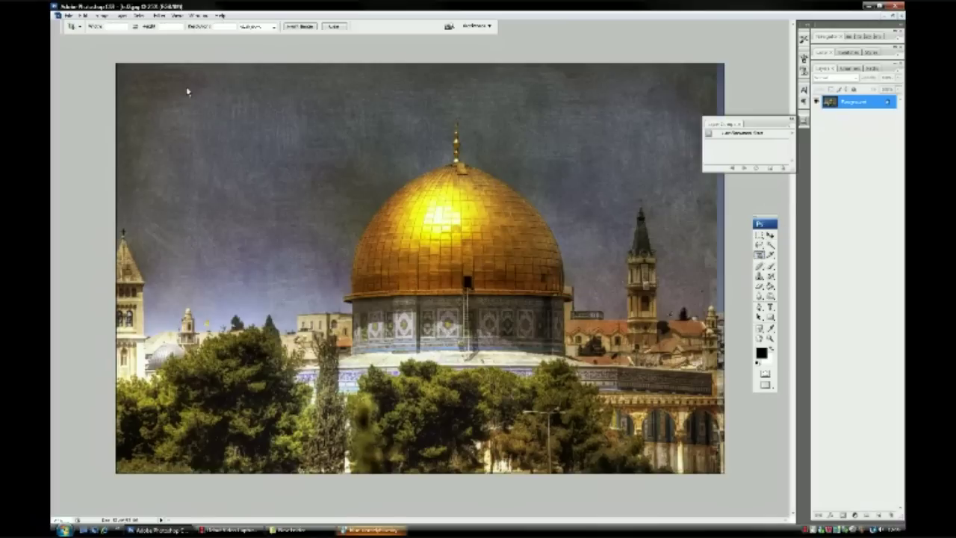
pyautogui.moveTo(110, 63); pyautogui.dragTo(716, 529)
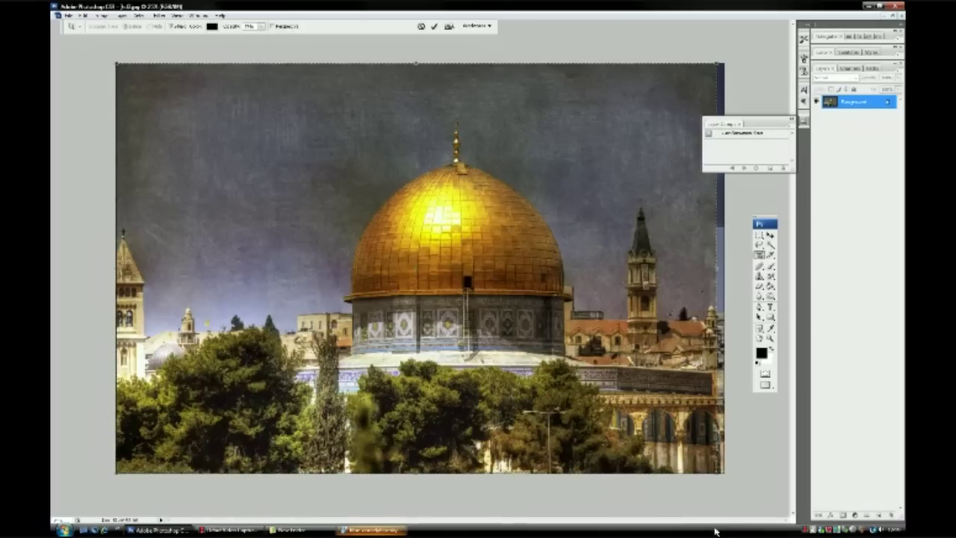
pyautogui.press('Return')
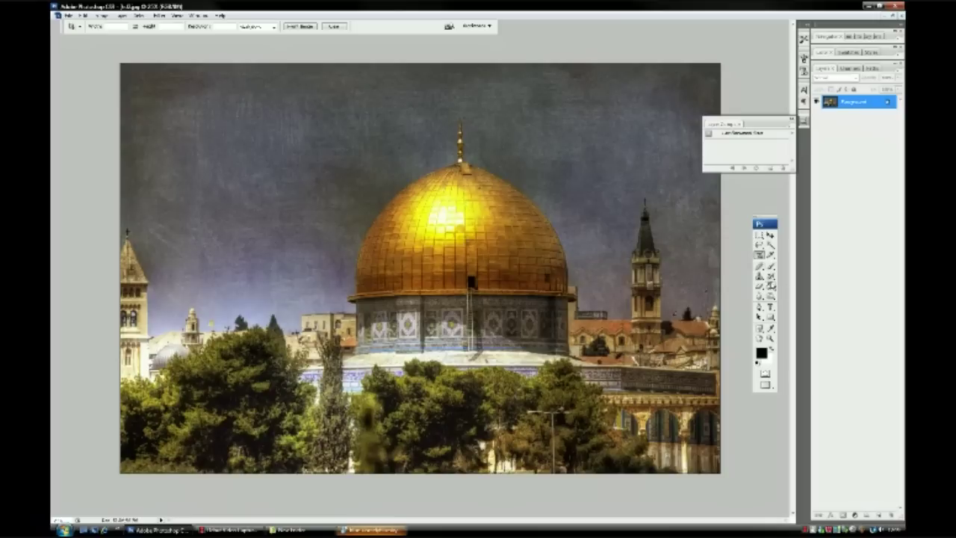
# Step: Switch to the History Brush, try it on the slender tower beside the dome, and undo the stroke
pyautogui.click(771, 277)
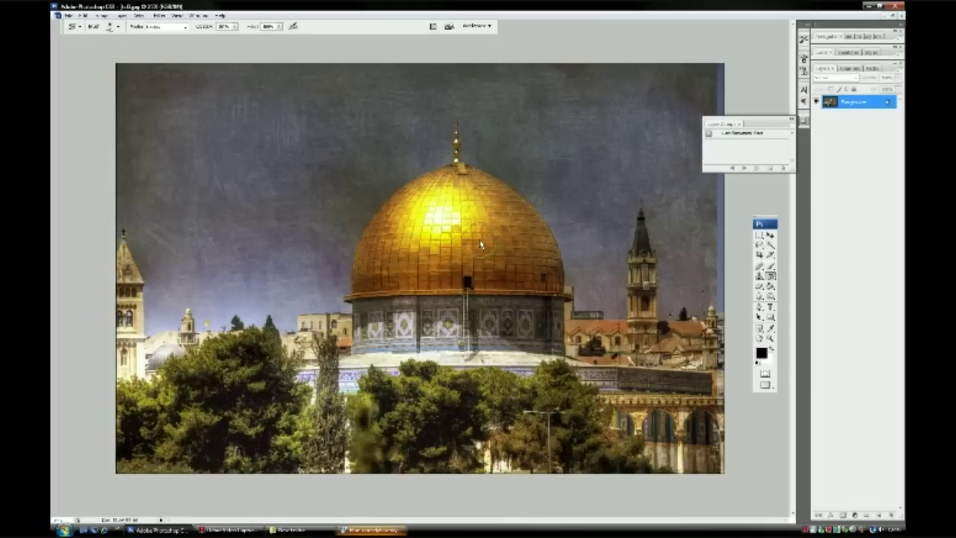
pyautogui.moveTo(630, 225)
pyautogui.mouseDown()
pyautogui.moveTo(640, 324)
pyautogui.moveTo(620, 299)
pyautogui.moveTo(642, 323)
pyautogui.mouseUp()
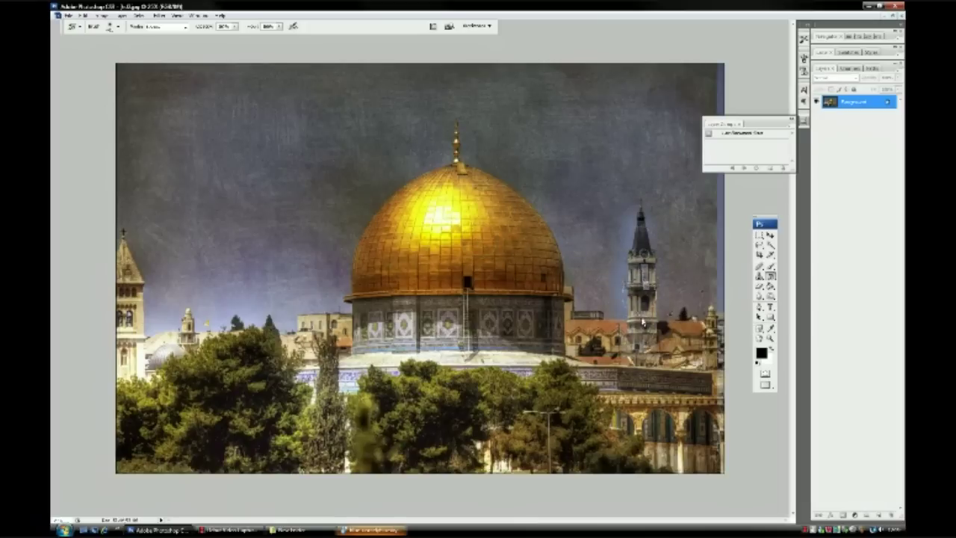
pyautogui.hotkey('ctrl', 'z')
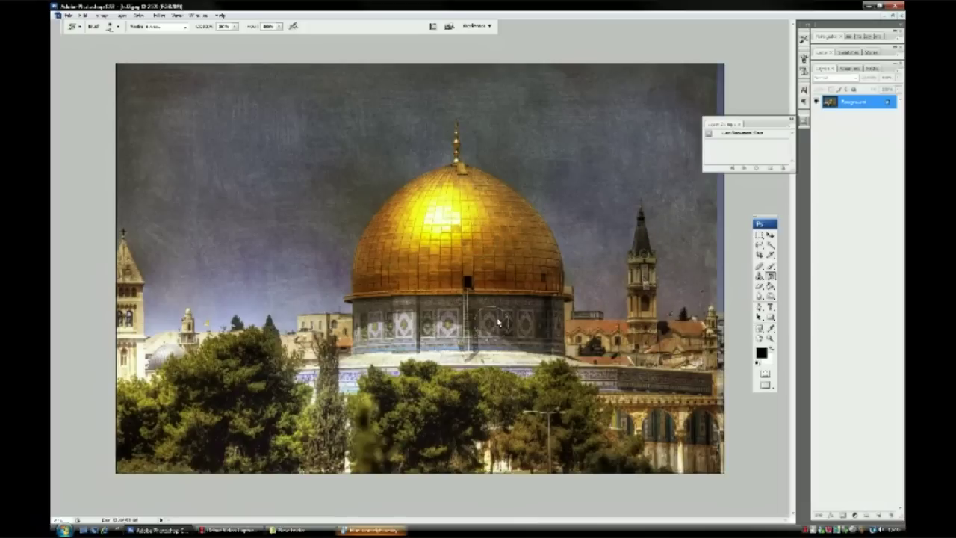
# Step: Paint the original blue back into the tiled drum beneath the dome with the History Brush, undoing the stray strokes over the dome and arcade
pyautogui.moveTo(388, 320)
pyautogui.mouseDown()
pyautogui.moveTo(487, 315)
pyautogui.moveTo(533, 338)
pyautogui.mouseUp()
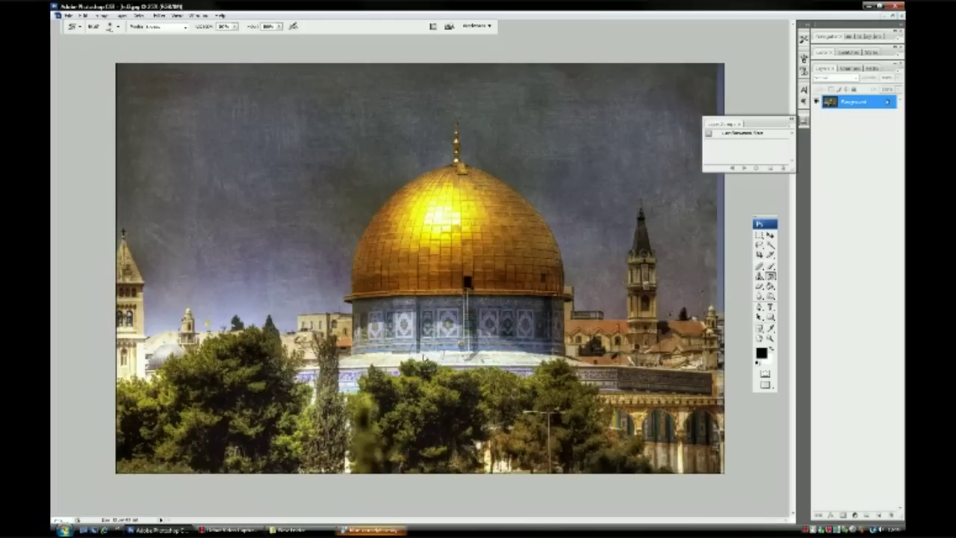
pyautogui.moveTo(364, 363)
pyautogui.mouseDown()
pyautogui.moveTo(369, 242)
pyautogui.moveTo(408, 204)
pyautogui.moveTo(414, 271)
pyautogui.moveTo(436, 219)
pyautogui.moveTo(468, 282)
pyautogui.moveTo(483, 204)
pyautogui.moveTo(510, 272)
pyautogui.moveTo(491, 216)
pyautogui.moveTo(532, 254)
pyautogui.mouseUp()
pyautogui.hotkey('ctrl', 'z')
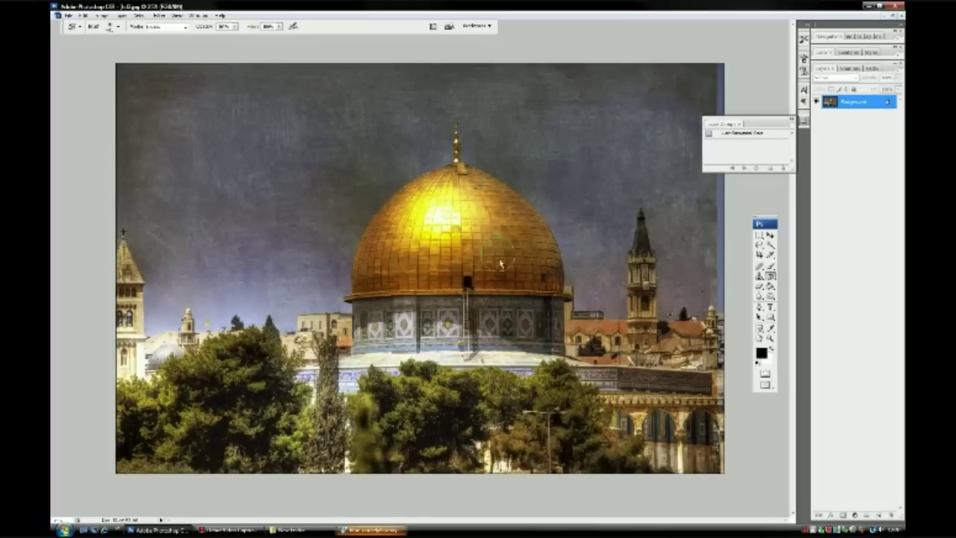
pyautogui.moveTo(503, 299)
pyautogui.mouseDown()
pyautogui.moveTo(407, 314)
pyautogui.moveTo(530, 338)
pyautogui.moveTo(489, 348)
pyautogui.moveTo(543, 336)
pyautogui.moveTo(549, 320)
pyautogui.moveTo(533, 350)
pyautogui.moveTo(400, 325)
pyautogui.moveTo(374, 335)
pyautogui.mouseUp()
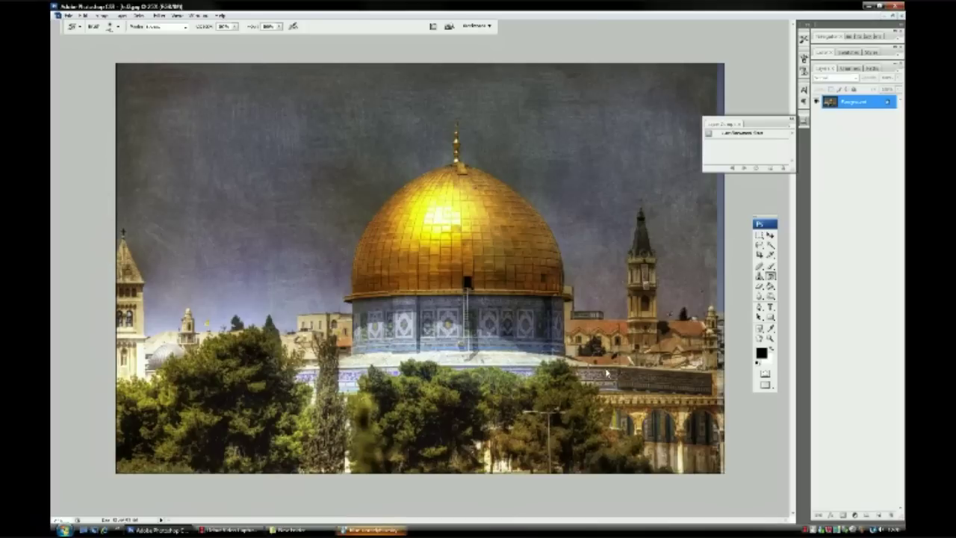
pyautogui.moveTo(617, 389)
pyautogui.mouseDown()
pyautogui.moveTo(674, 403)
pyautogui.moveTo(703, 482)
pyautogui.moveTo(718, 472)
pyautogui.moveTo(692, 440)
pyautogui.mouseUp()
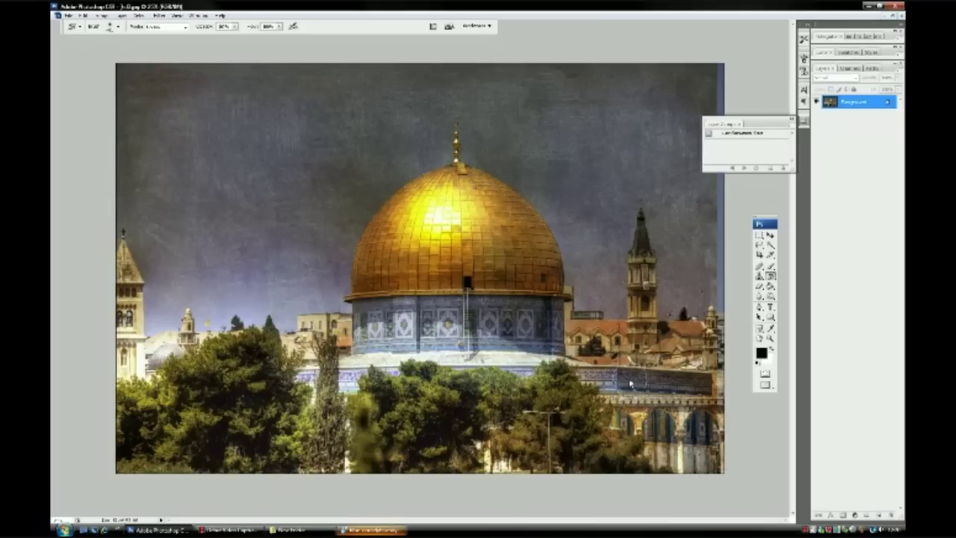
pyautogui.hotkey('ctrl', 'z')
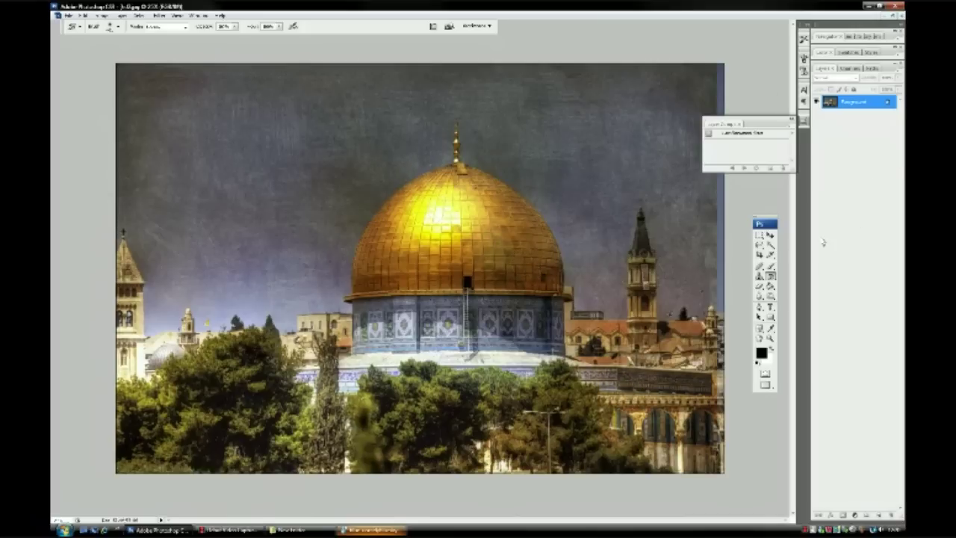
# Step: Crop the retouched photo to remove the narrow untextured strip along its right edge
pyautogui.click(758, 255)
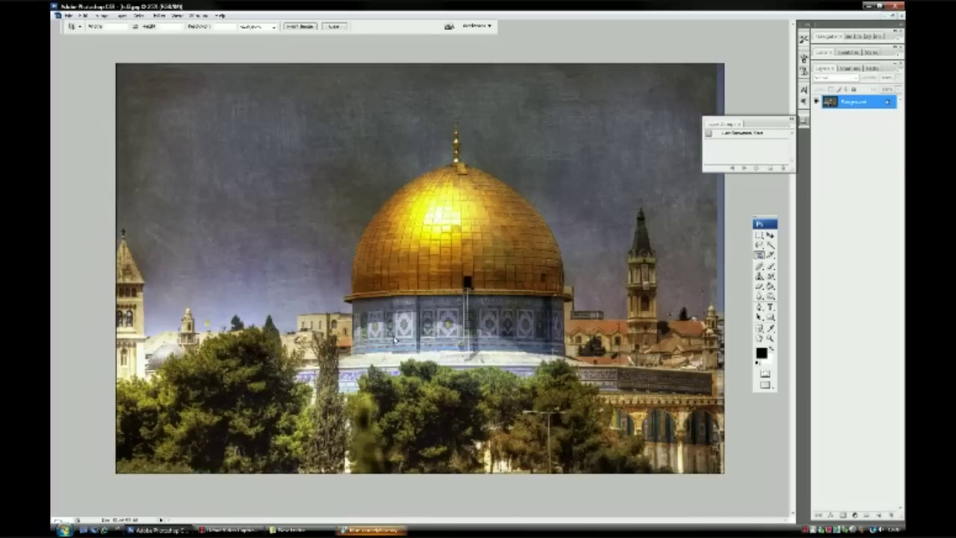
pyautogui.moveTo(84, 51); pyautogui.dragTo(718, 472)
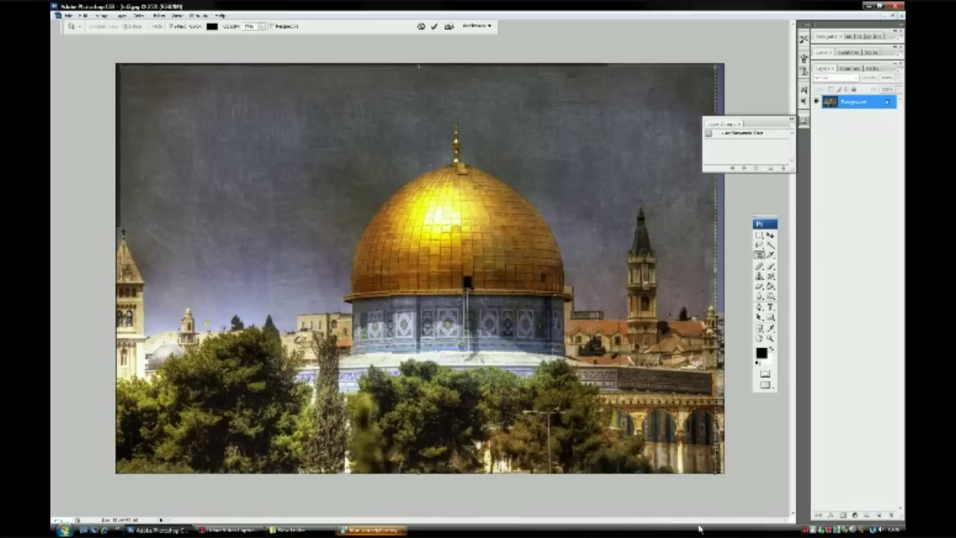
pyautogui.press('Return')
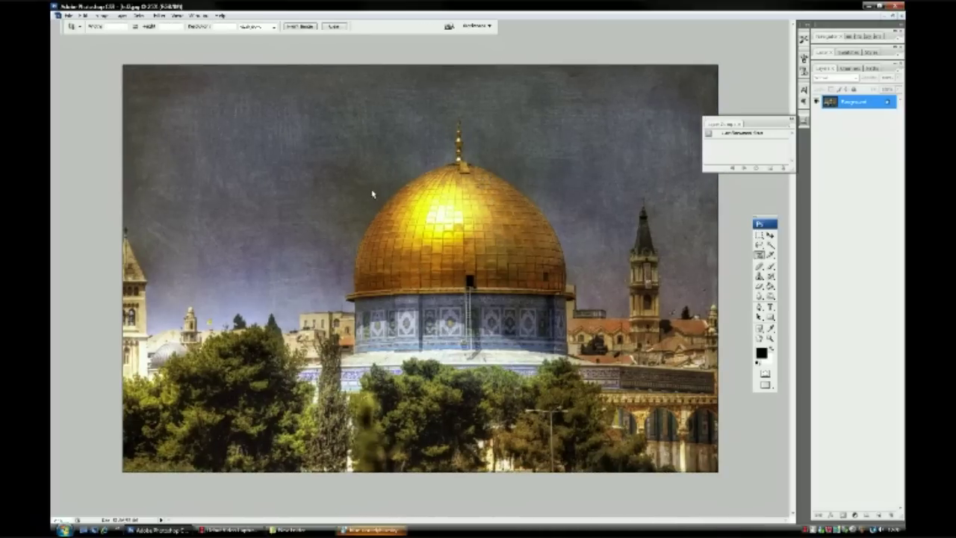
# Step: Save the cropped photo under a new file name as a JPEG with Maximum quality and the Baseline ("Standard") format option
pyautogui.click(70, 14)
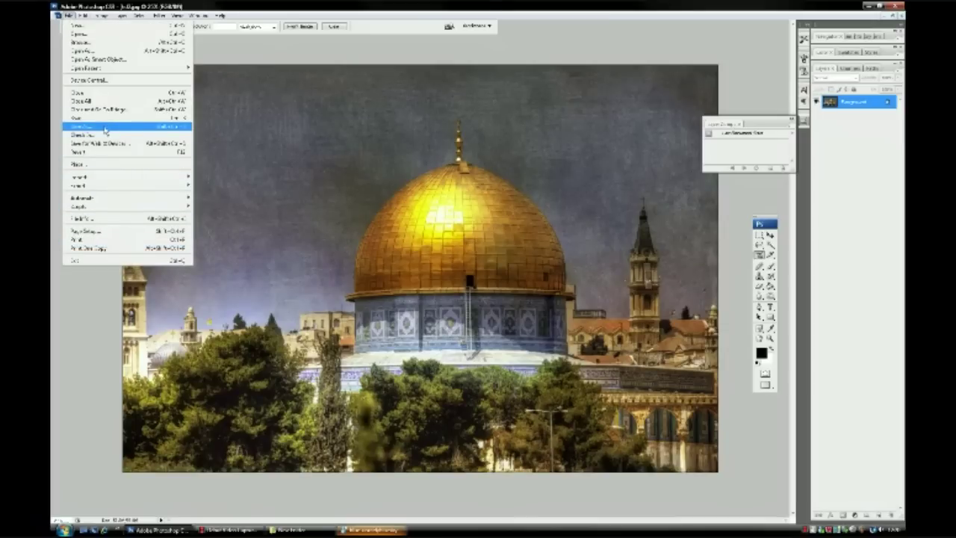
pyautogui.click(105, 128)
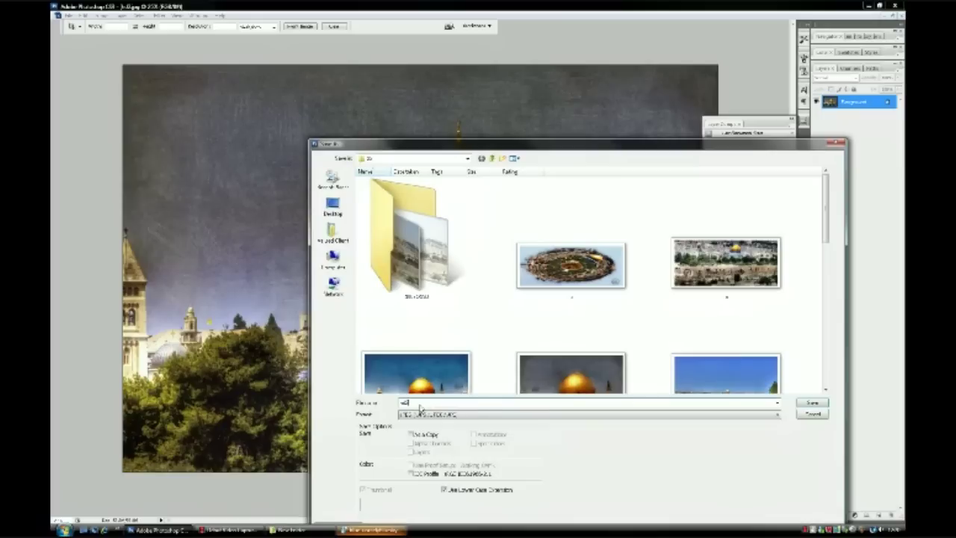
pyautogui.press('Return')
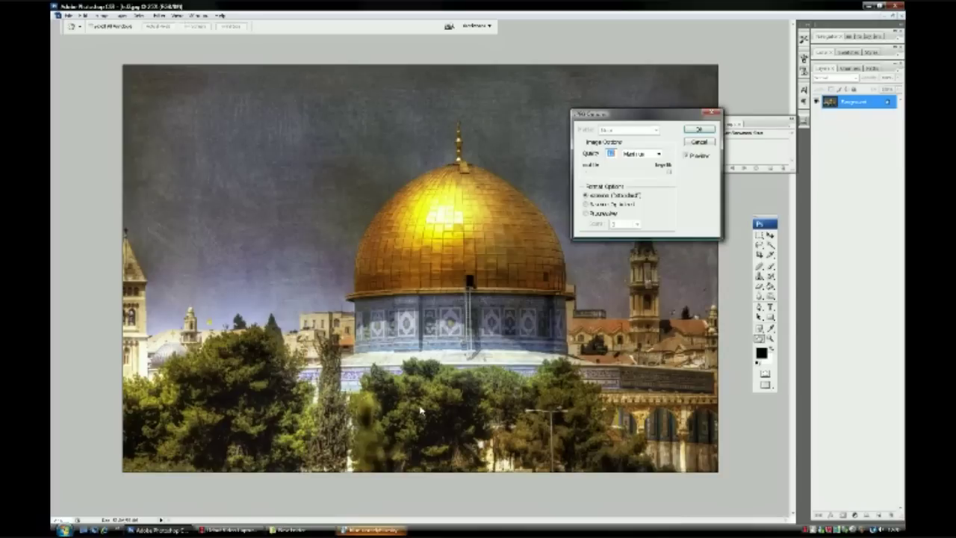
pyautogui.press('Return')
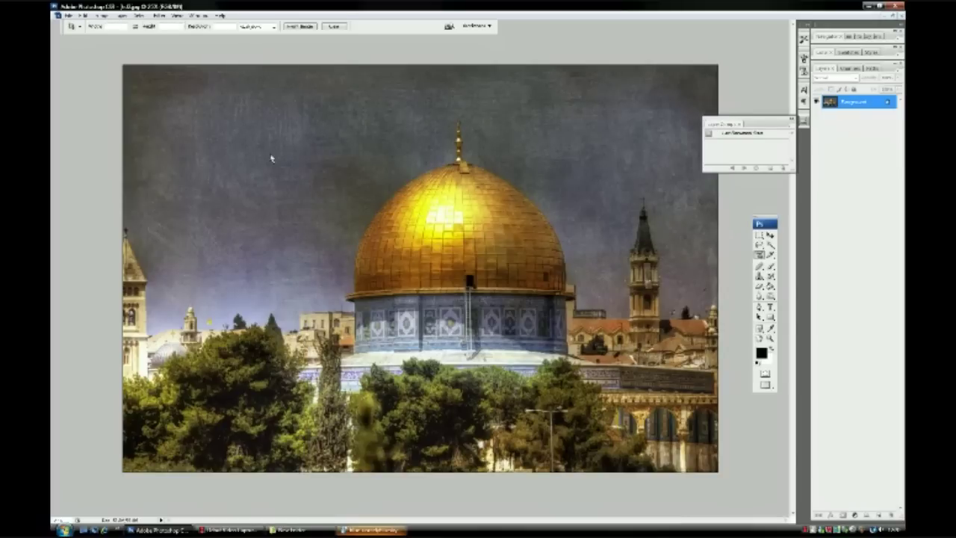